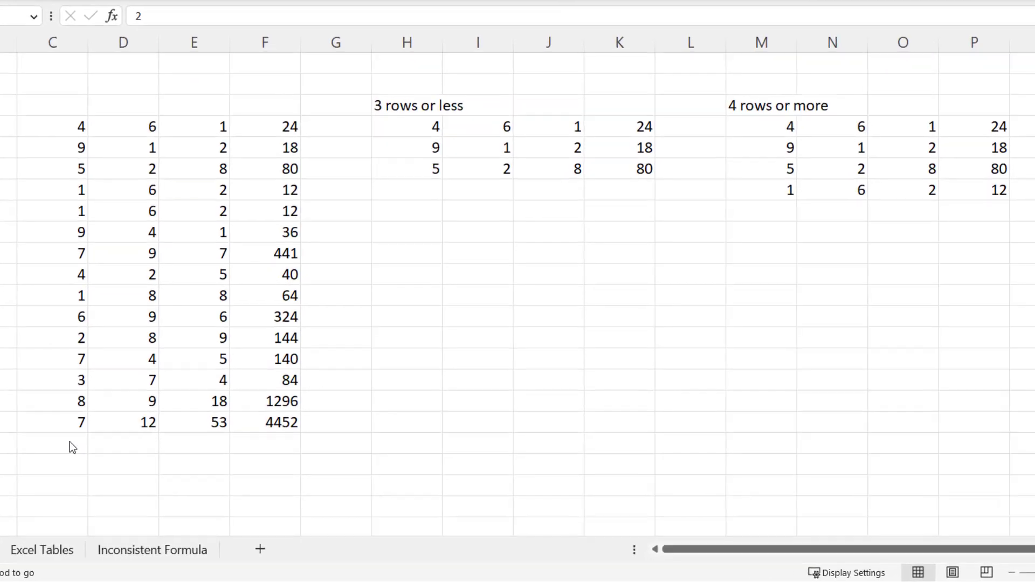
Step: Enter 5, 4 and 3 in new row 19 under the left range, so column F shows 60
{"action": "left_click", "coordinate": [74, 444]}
{"action": "type", "text": "5"}
{"action": "left_click", "coordinate": [117, 440]}
{"action": "type", "text": "4"}
{"action": "left_click", "coordinate": [186, 441]}
{"action": "type", "text": "3"}
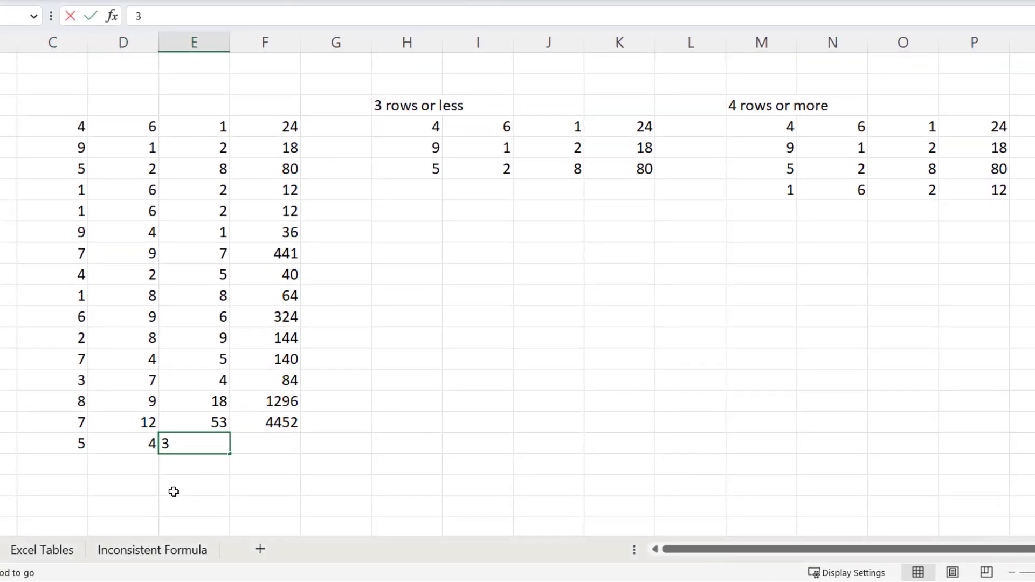
{"action": "left_click", "coordinate": [168, 489]}
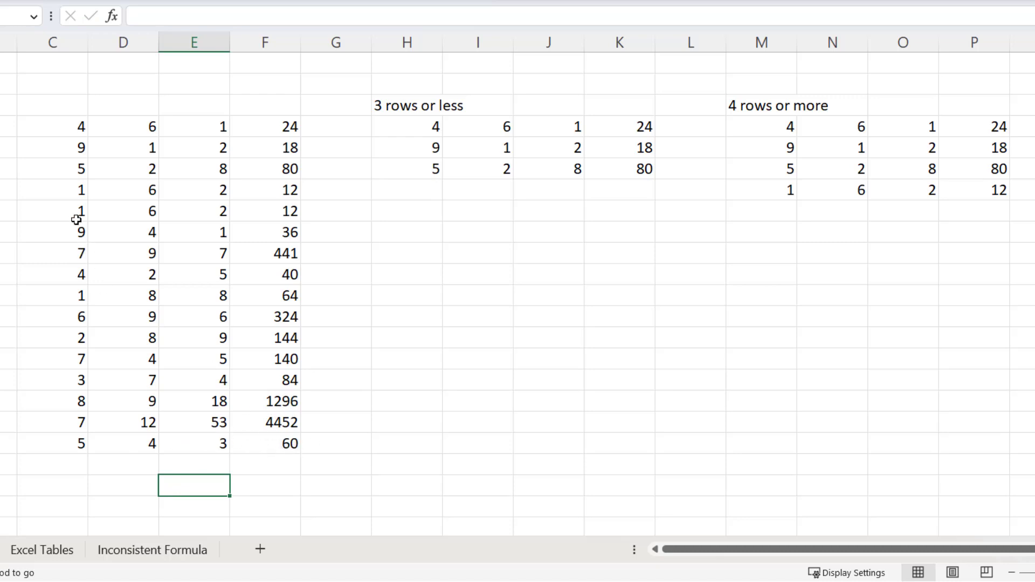
Step: Insert blank cells at the 1, 6, 2, 12 row of the left range, shifting cells down
{"action": "left_click_drag", "start_coordinate": [75, 219], "coordinate": [266, 211]}
{"action": "right_click", "coordinate": [266, 210]}
{"action": "left_click", "coordinate": [312, 262]}
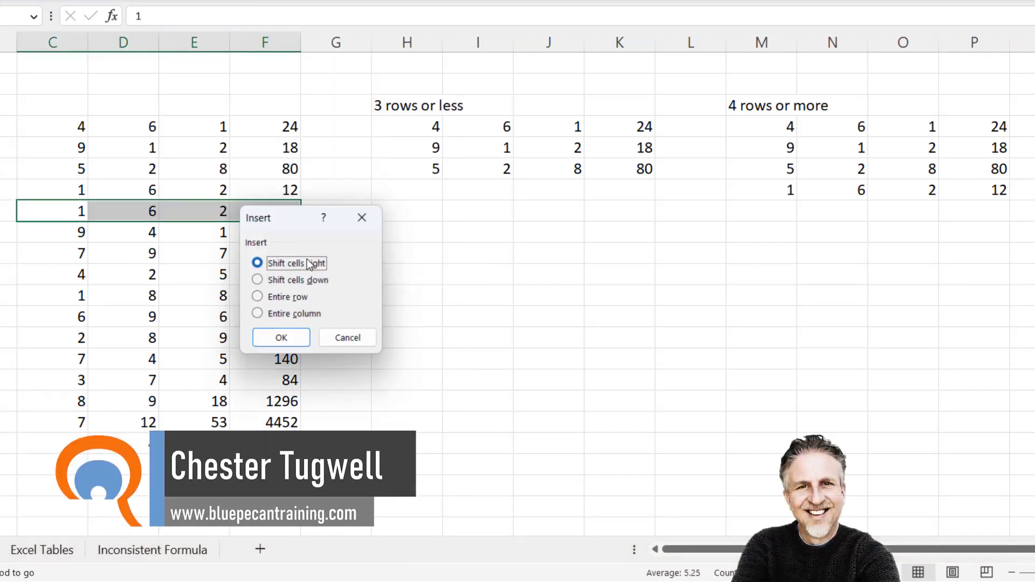
{"action": "left_click", "coordinate": [268, 281]}
{"action": "left_click", "coordinate": [285, 339]}
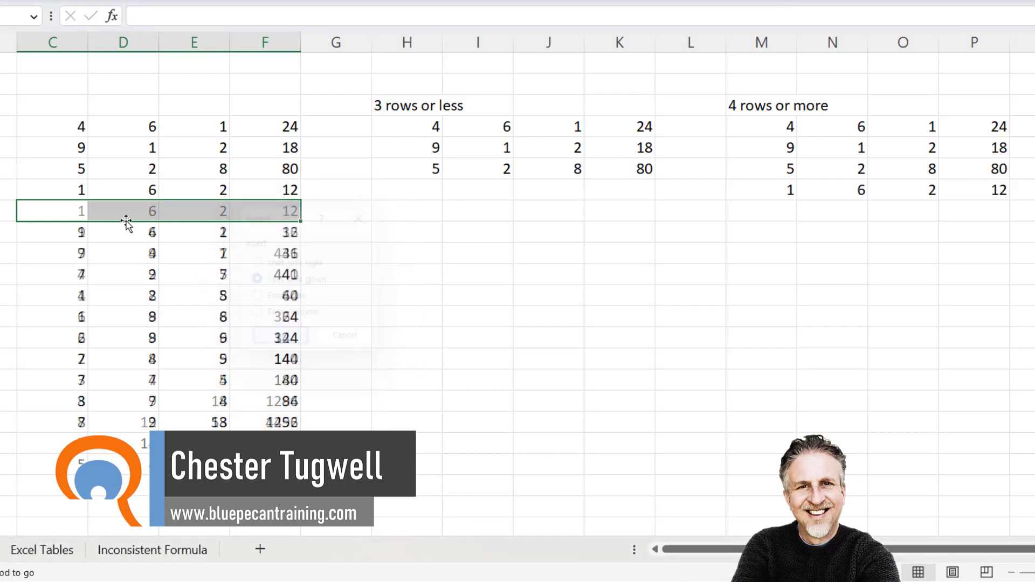
Step: Fill the inserted row with 4, 5 and 3, giving a result of 60
{"action": "left_click", "coordinate": [69, 205]}
{"action": "type", "text": "4"}
{"action": "key", "text": "Tab"}
{"action": "type", "text": "5"}
{"action": "key", "text": "Tab"}
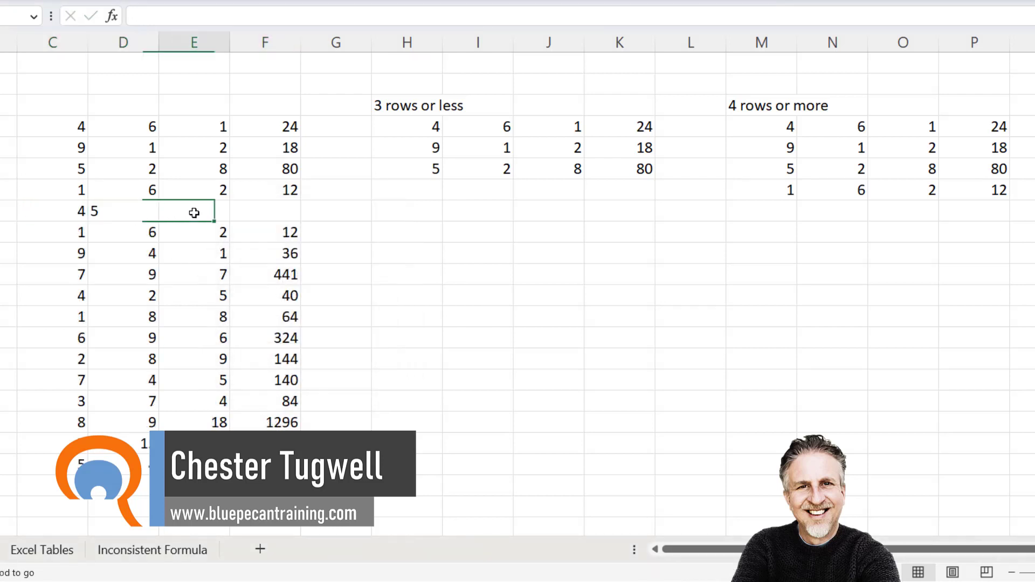
{"action": "type", "text": "3"}
{"action": "key", "text": "Return"}
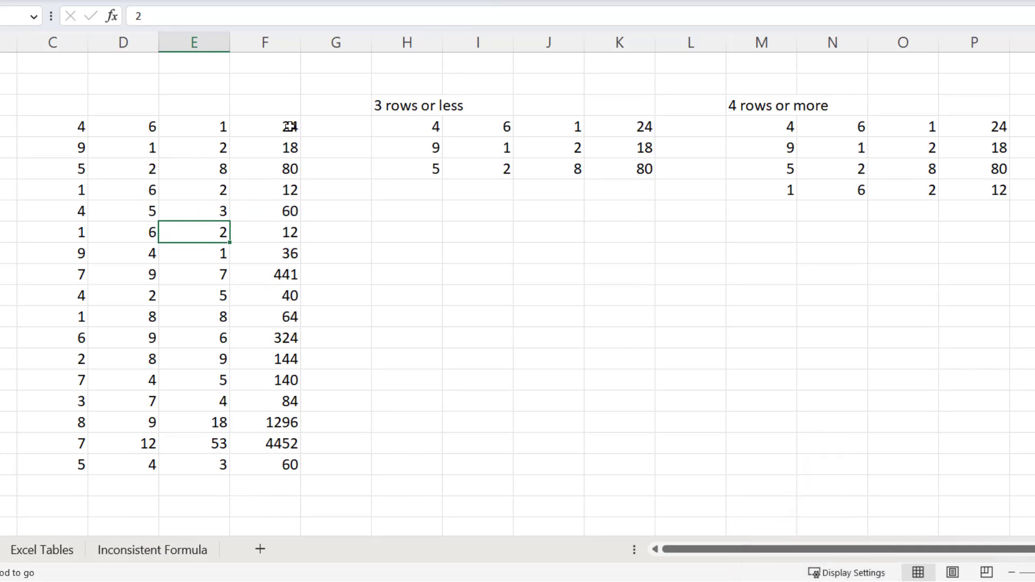
Step: Enter 4, 3 and 4 as a fourth row of the '3 rows or less' range, leaving the result blank
{"action": "left_click", "coordinate": [435, 191]}
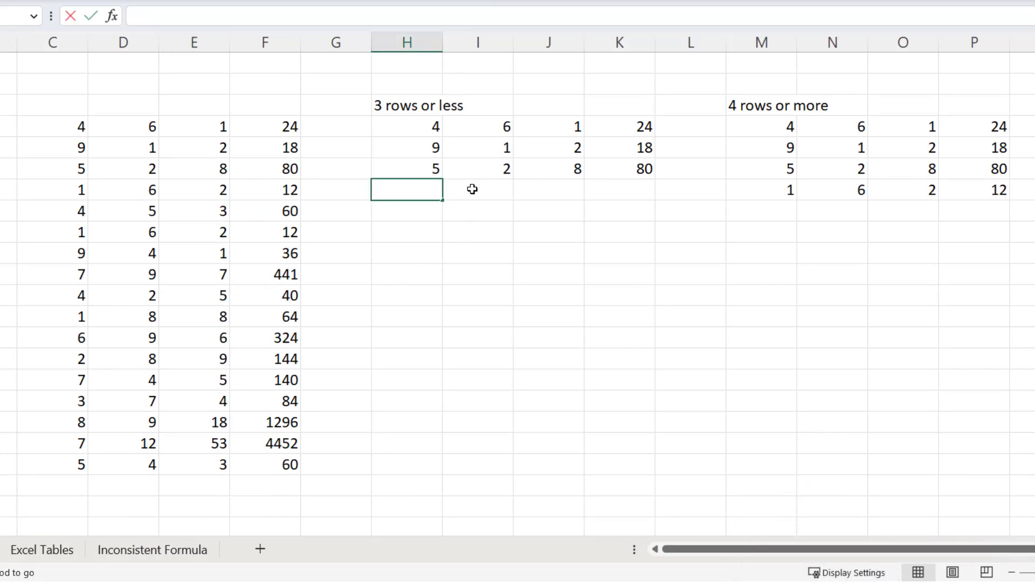
{"action": "type", "text": "4"}
{"action": "key", "text": "Tab"}
{"action": "type", "text": "3"}
{"action": "key", "text": "Tab"}
{"action": "type", "text": "4"}
{"action": "key", "text": "Return"}
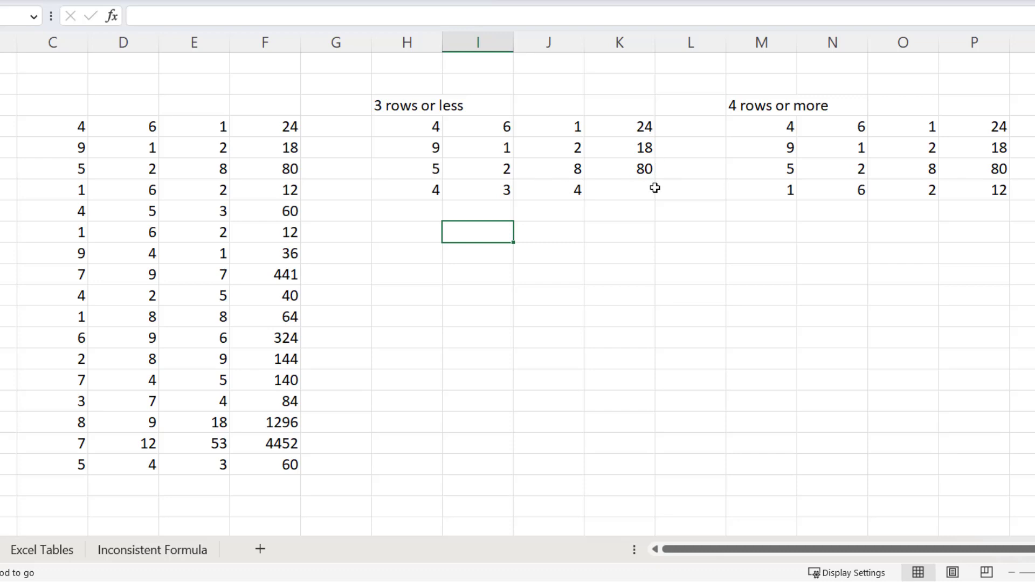
Step: Enter 4, 3 and 4 as a fifth row of the '4 rows or more' range, so the result shows 48
{"action": "left_click", "coordinate": [780, 211]}
{"action": "type", "text": "4"}
{"action": "key", "text": "Return"}
{"action": "left_click", "coordinate": [844, 215]}
{"action": "type", "text": "3"}
{"action": "left_click", "coordinate": [900, 212]}
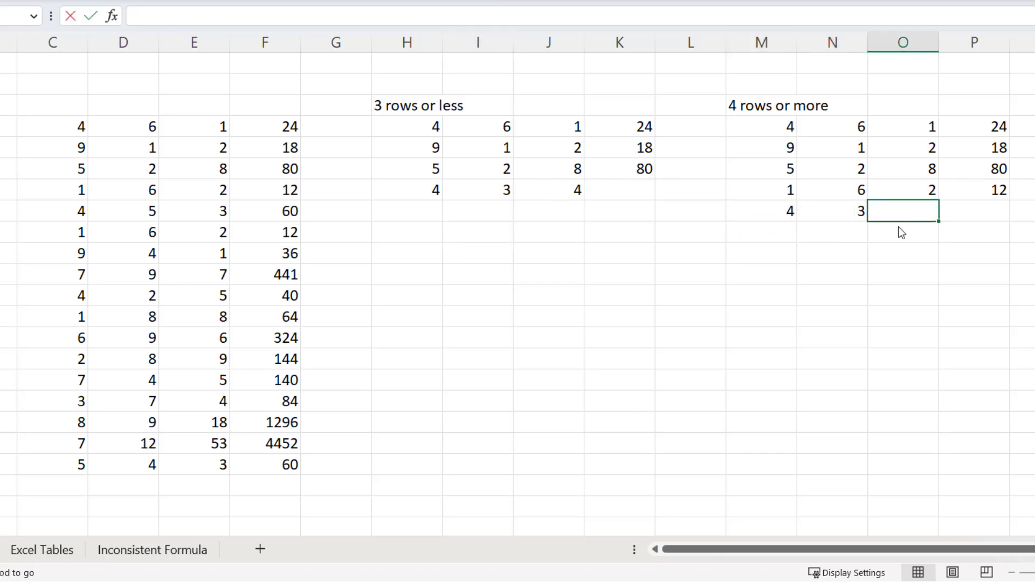
{"action": "type", "text": "4"}
{"action": "left_click", "coordinate": [894, 250]}
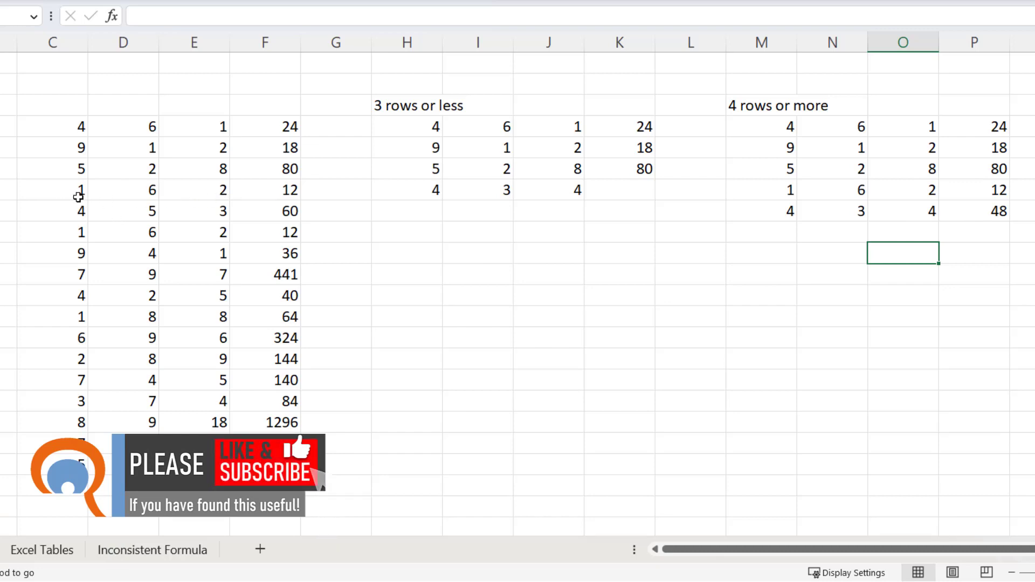
{"action": "left_click_drag", "start_coordinate": [65, 192], "coordinate": [267, 191]}
{"action": "right_click", "coordinate": [267, 191]}
{"action": "left_click", "coordinate": [309, 261]}
{"action": "left_click", "coordinate": [303, 277]}
{"action": "left_click", "coordinate": [296, 340]}
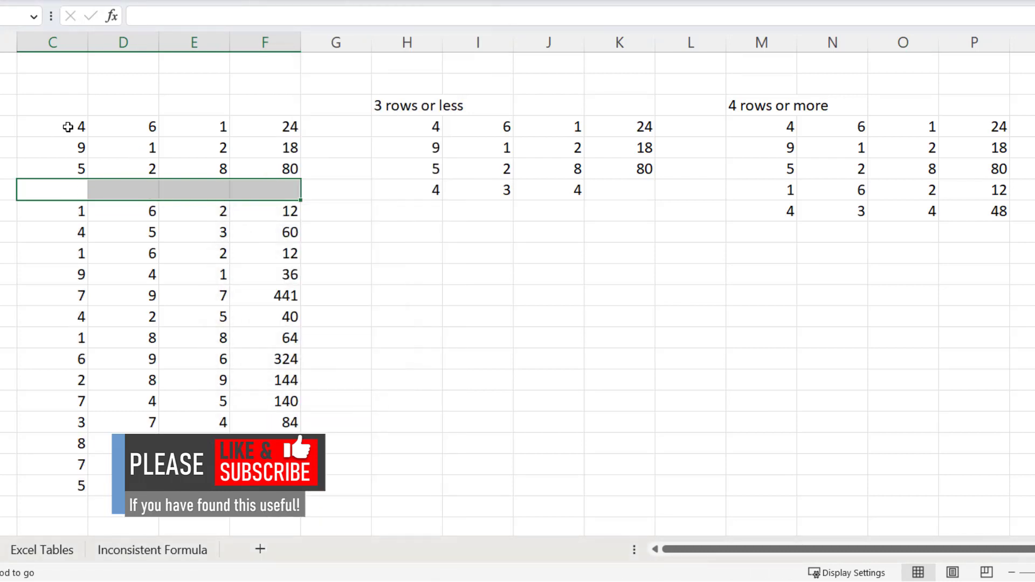
{"action": "left_click", "coordinate": [74, 191]}
{"action": "type", "text": "4"}
{"action": "left_click", "coordinate": [123, 189]}
{"action": "type", "text": "3"}
{"action": "left_click", "coordinate": [192, 197]}
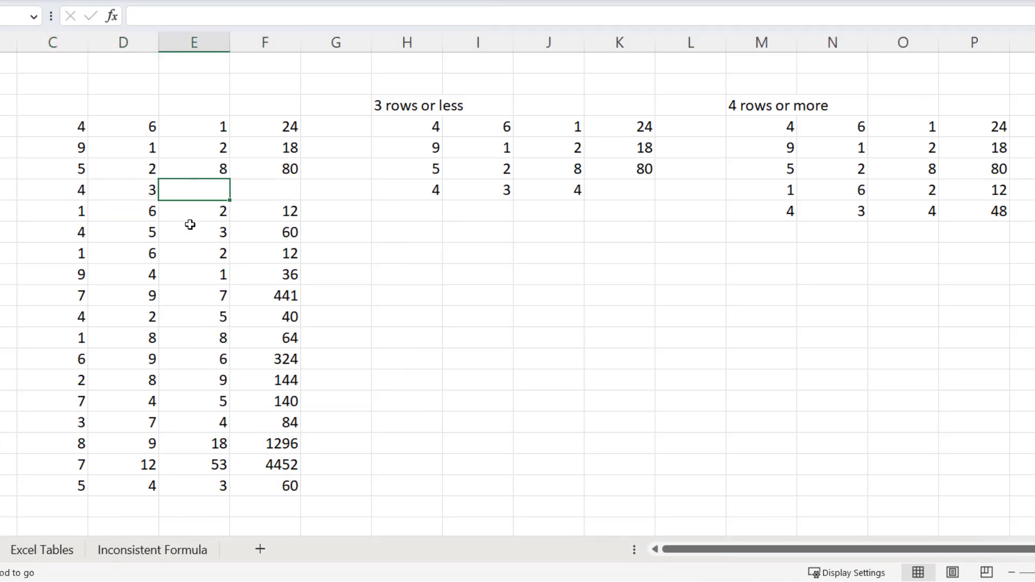
{"action": "type", "text": "4"}
{"action": "left_click", "coordinate": [190, 233]}
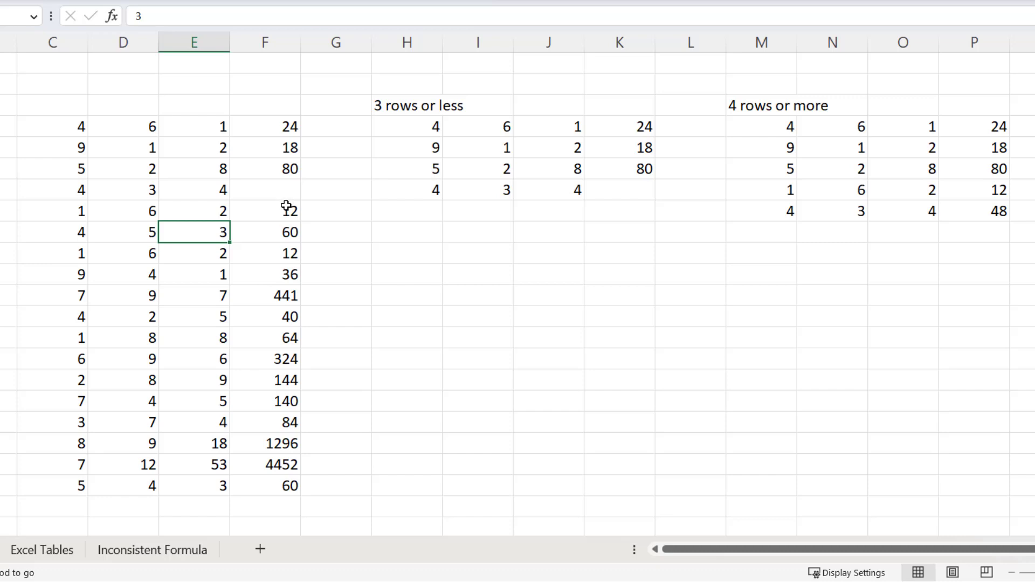
{"action": "key", "text": "ctrl+z"}
{"action": "key", "text": "ctrl+z"}
{"action": "key", "text": "ctrl+z"}
{"action": "key", "text": "ctrl+z"}
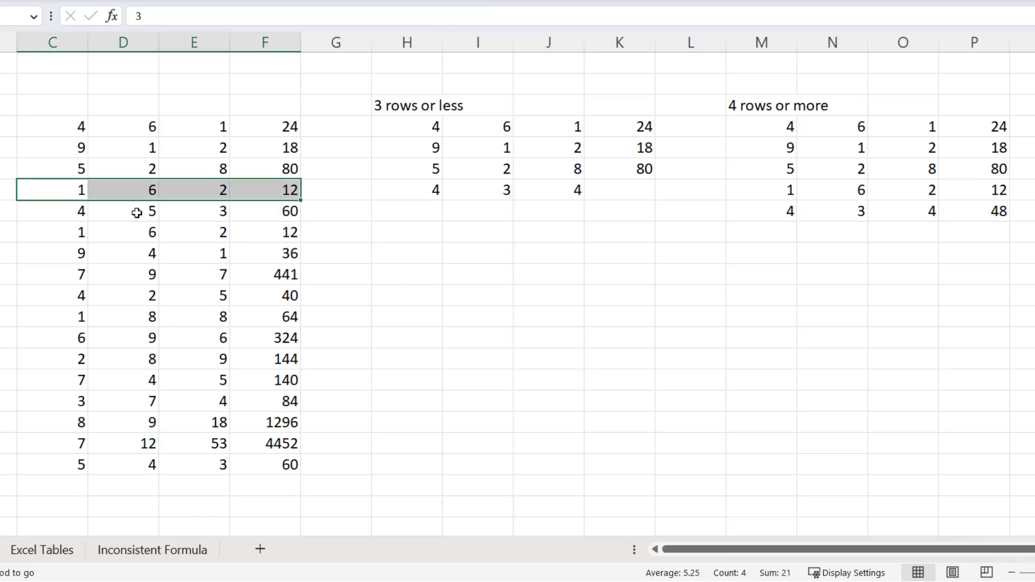
Step: Insert blank cells at the 4, 5, 3, 60 row of the left range, shifting cells down
{"action": "left_click_drag", "start_coordinate": [70, 212], "coordinate": [285, 212]}
{"action": "right_click", "coordinate": [284, 215]}
{"action": "left_click", "coordinate": [329, 269]}
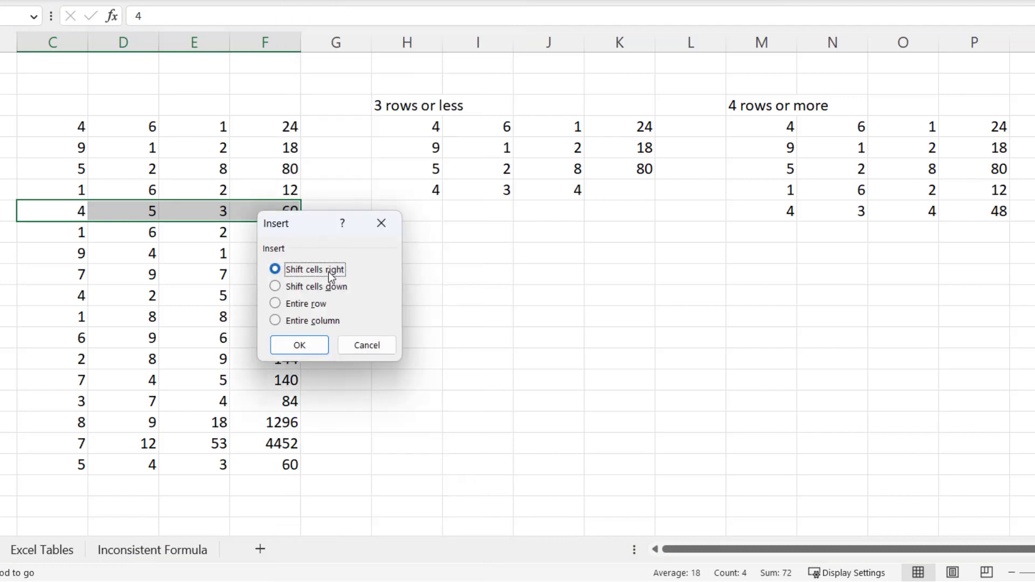
{"action": "left_click", "coordinate": [313, 287]}
{"action": "left_click", "coordinate": [300, 345]}
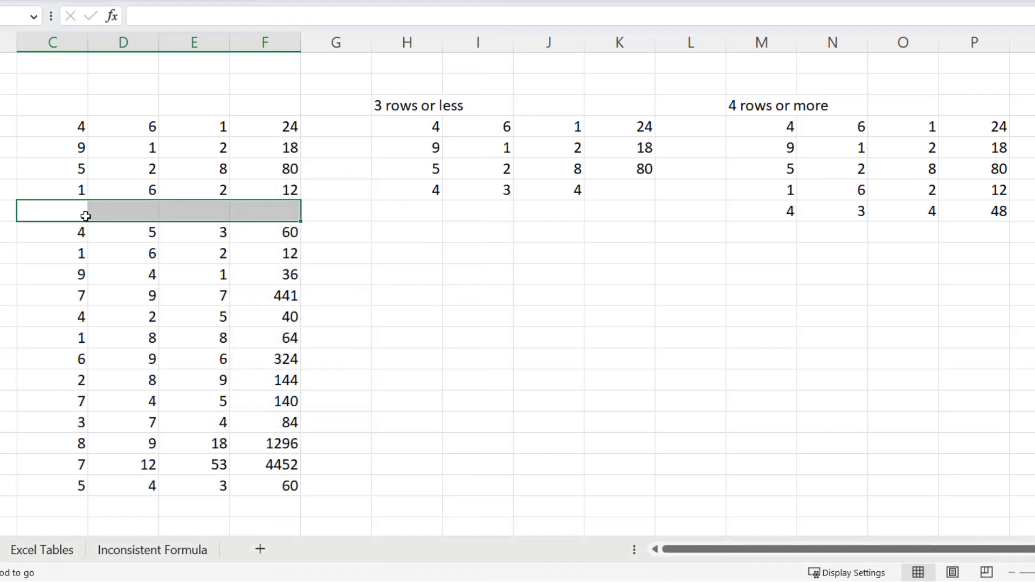
Step: Fill the new row with 4, 55 and 3, giving a result of 660
{"action": "left_click", "coordinate": [25, 212]}
{"action": "type", "text": "4"}
{"action": "left_click", "coordinate": [120, 215]}
{"action": "type", "text": "55"}
{"action": "left_click", "coordinate": [183, 216]}
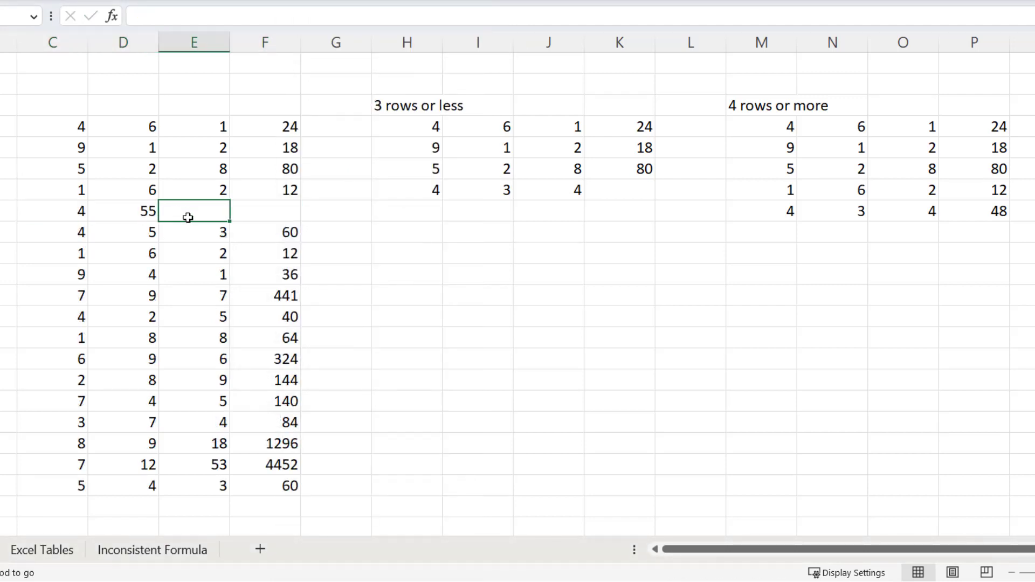
{"action": "type", "text": "3"}
{"action": "left_click", "coordinate": [190, 255]}
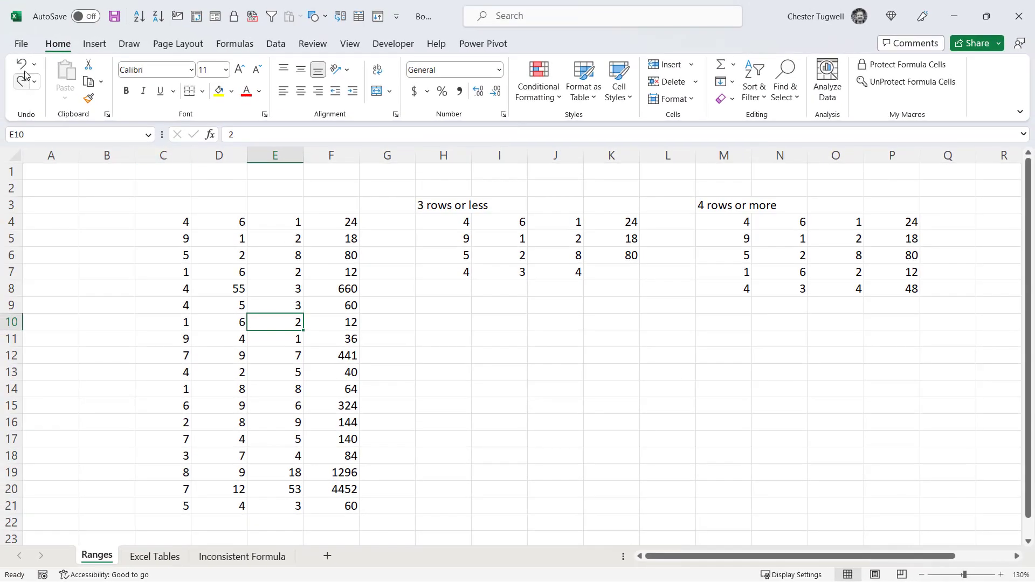
{"action": "left_click", "coordinate": [22, 46]}
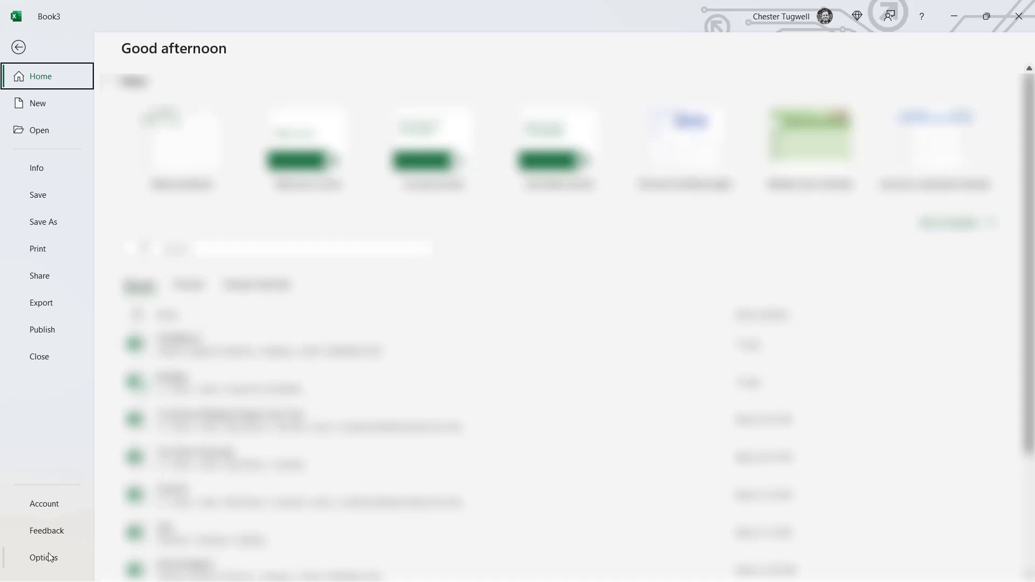
{"action": "left_click", "coordinate": [49, 557]}
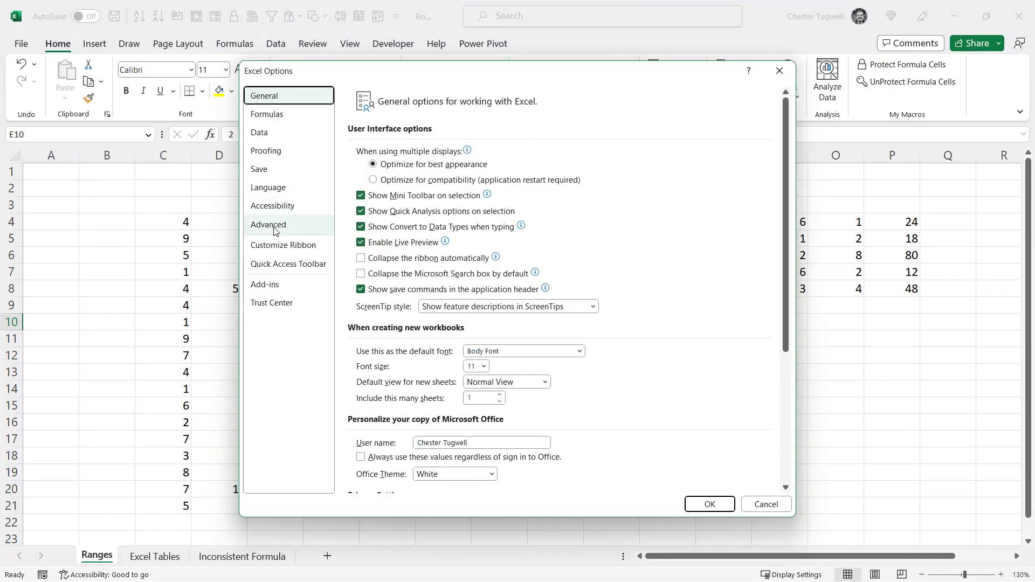
{"action": "left_click", "coordinate": [275, 230]}
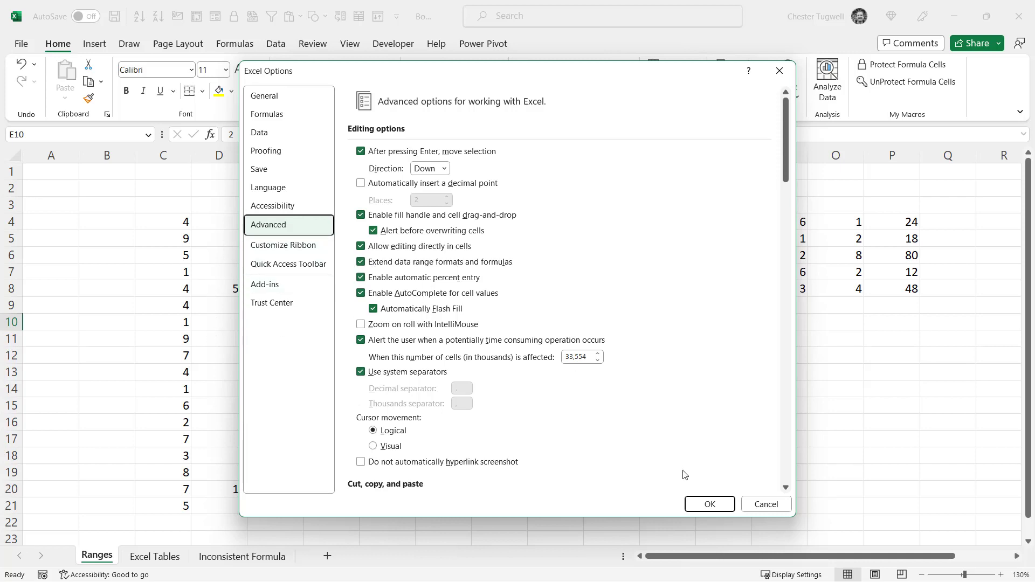
{"action": "left_click", "coordinate": [701, 504]}
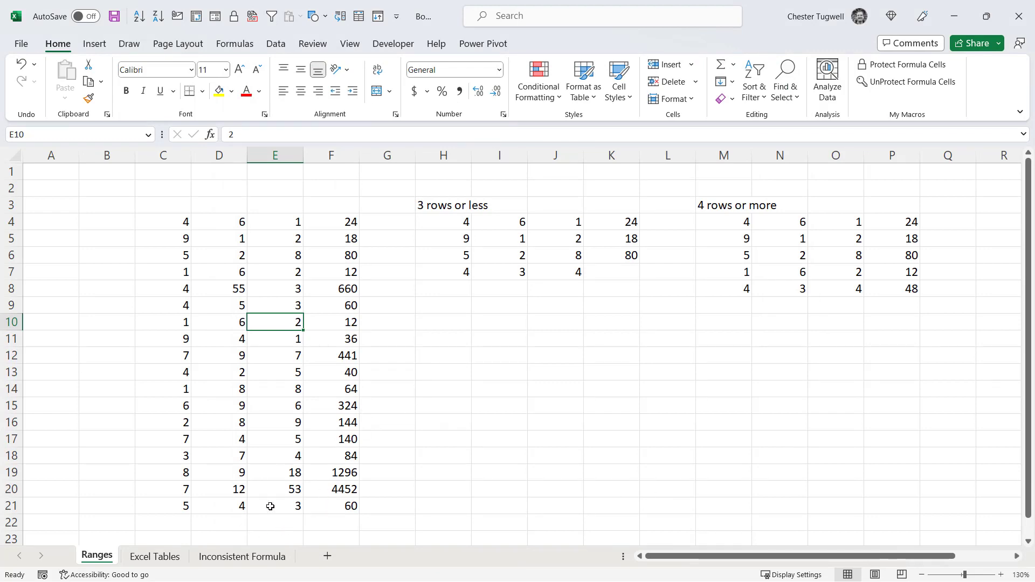
Step: On the Inconsistent Formula sheet, inspect the formulas in E4 through E7 without changing them
{"action": "left_click", "coordinate": [240, 558]}
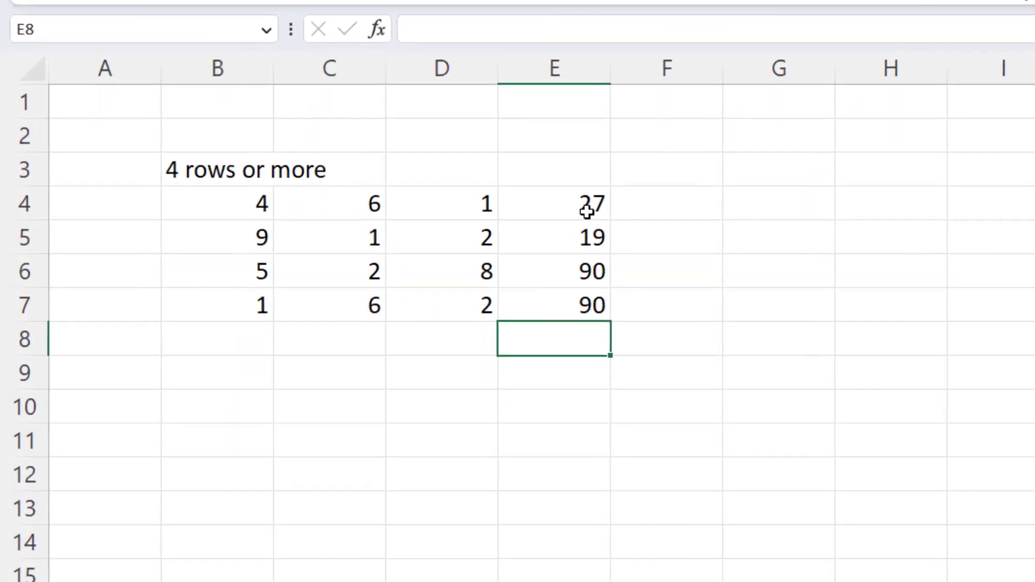
{"action": "left_click", "coordinate": [404, 225]}
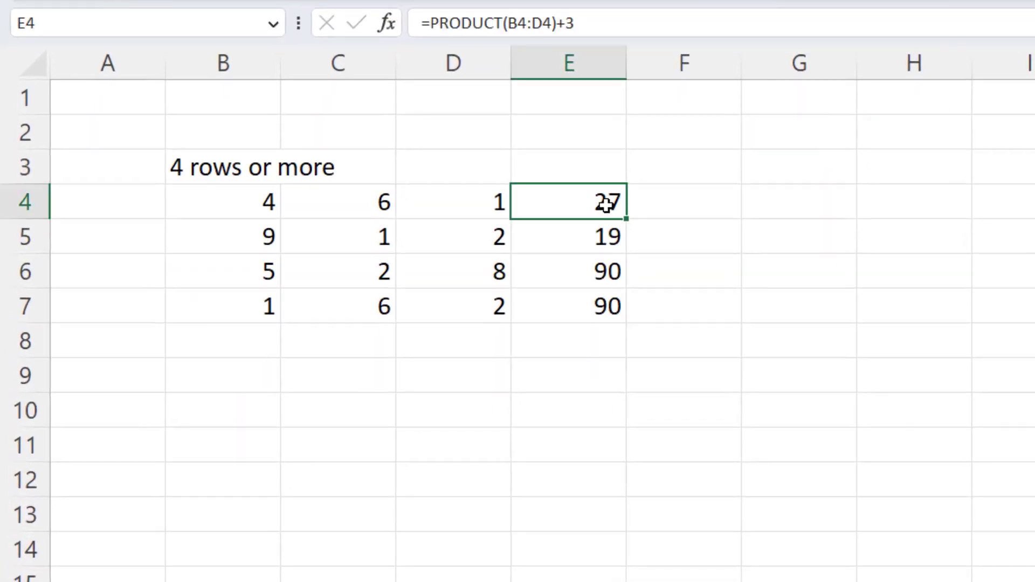
{"action": "double_click", "coordinate": [606, 204]}
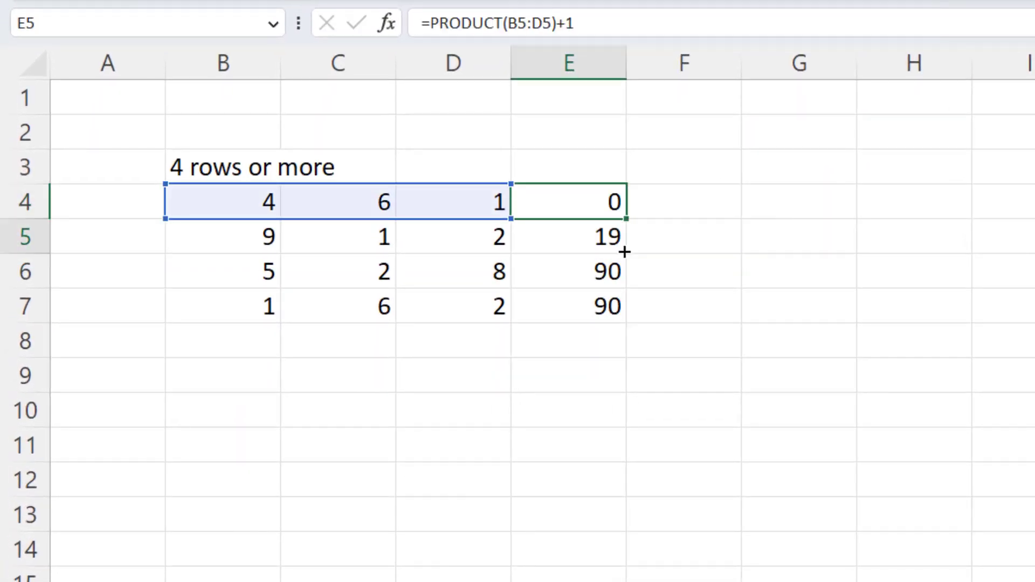
{"action": "key", "text": "Return"}
{"action": "double_click", "coordinate": [616, 235]}
{"action": "key", "text": "Return"}
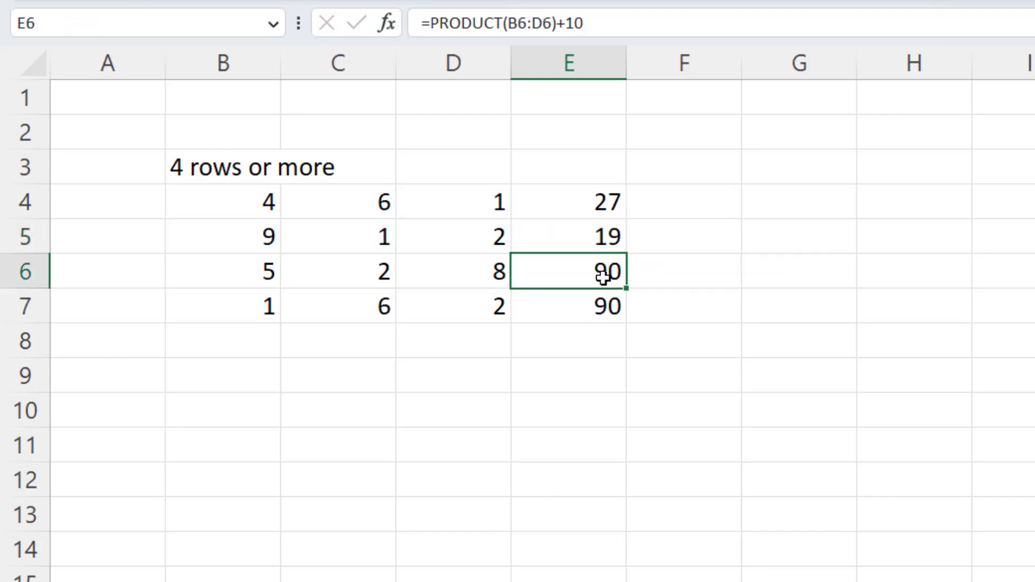
{"action": "double_click", "coordinate": [607, 272]}
{"action": "key", "text": "Return"}
{"action": "double_click", "coordinate": [593, 309]}
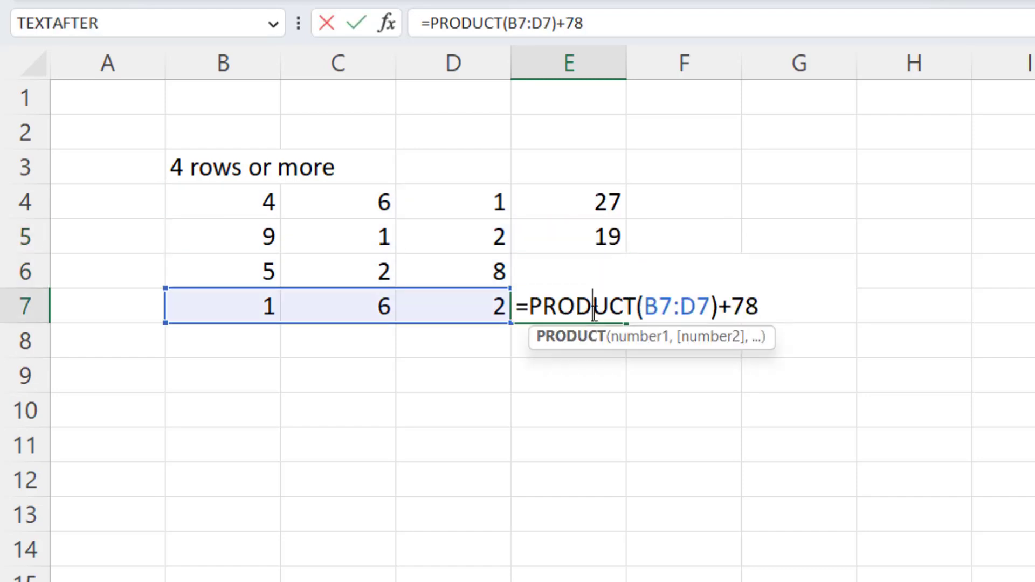
{"action": "key", "text": "Return"}
Step: Enter 6, 5 and 4 in B8:D8; no result fills in
{"action": "left_click", "coordinate": [243, 336]}
{"action": "type", "text": "6"}
{"action": "left_click", "coordinate": [345, 354]}
{"action": "double_click", "coordinate": [347, 346]}
{"action": "type", "text": "5"}
{"action": "left_click", "coordinate": [455, 351]}
{"action": "type", "text": "4"}
{"action": "left_click", "coordinate": [411, 399]}
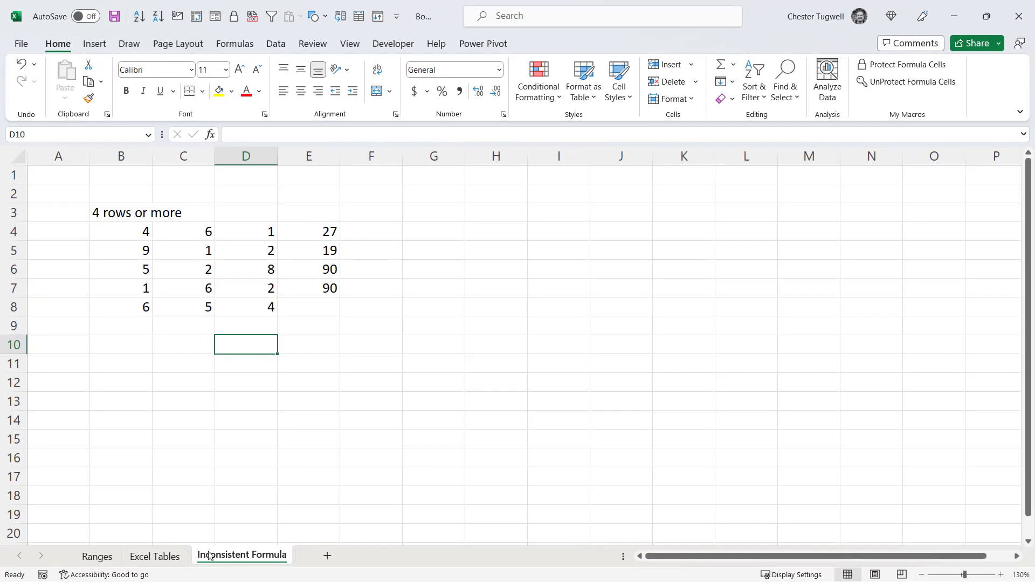
Step: On the Excel Tables sheet, convert the Data 1–3/Result range into a table with headers
{"action": "left_click", "coordinate": [154, 557]}
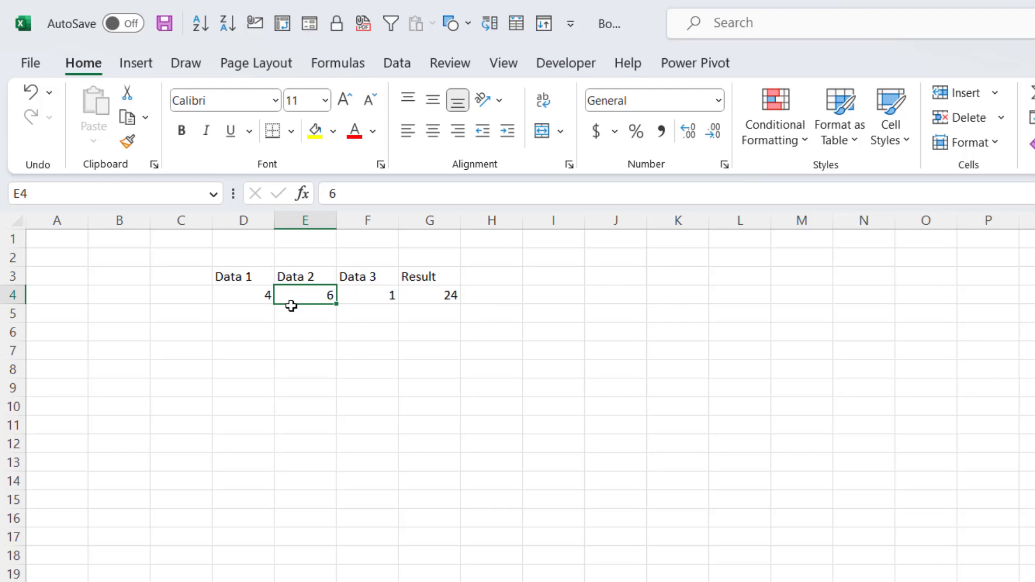
{"action": "left_click", "coordinate": [144, 65]}
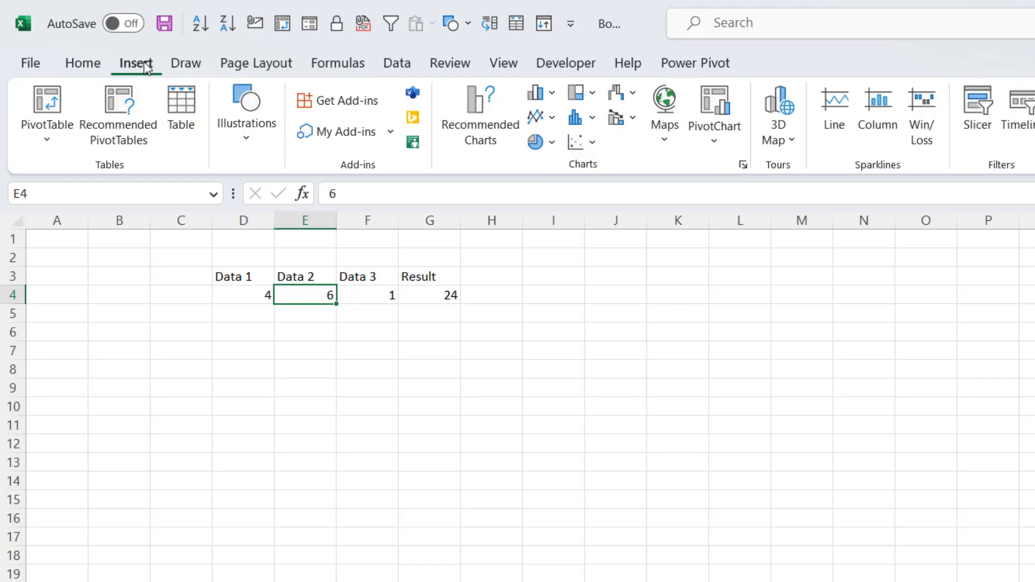
{"action": "left_click", "coordinate": [179, 107]}
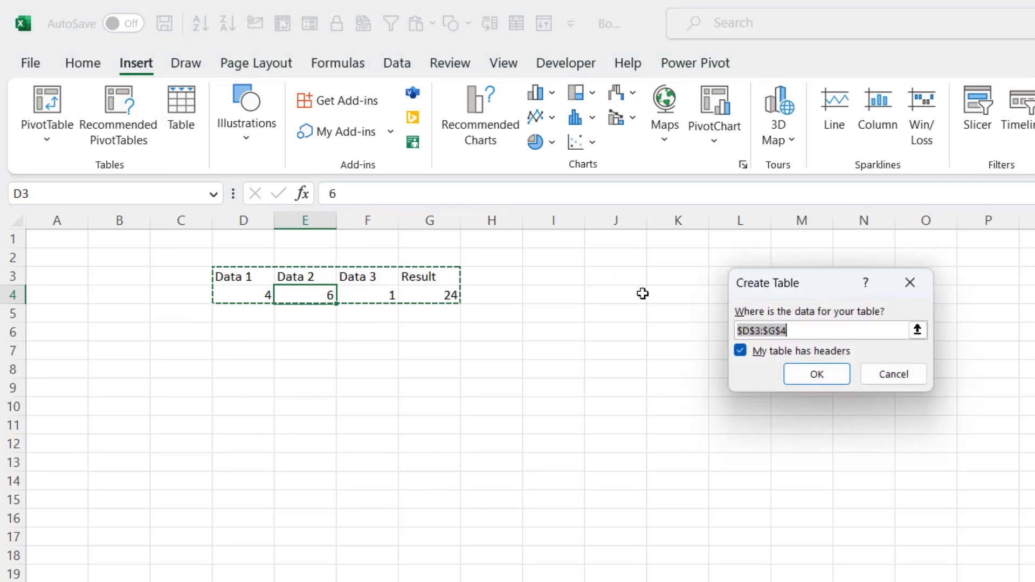
{"action": "left_click", "coordinate": [801, 376]}
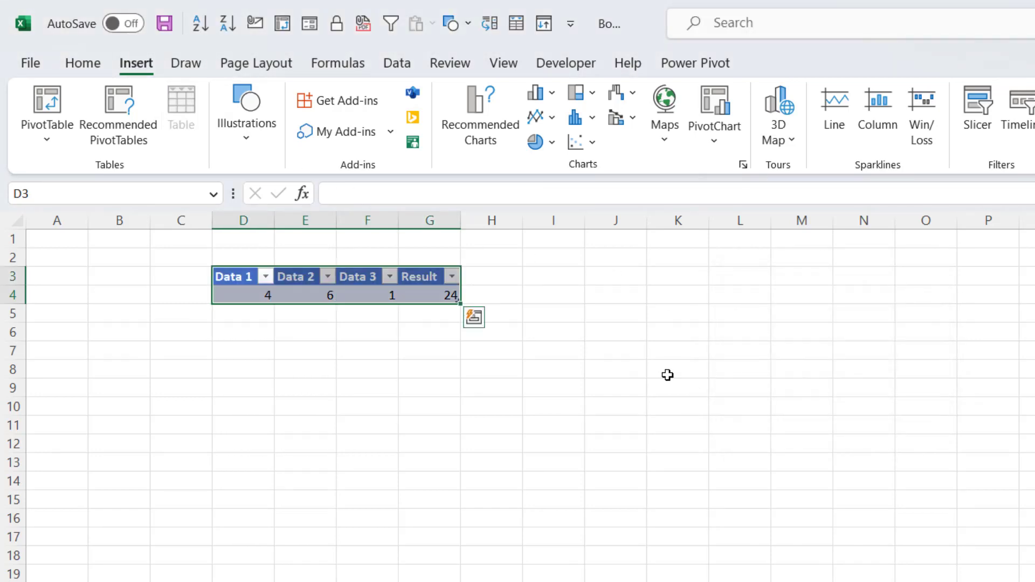
Step: Add a table row of 3, 4 and 5 in row 5, which gets Result 60
{"action": "left_click", "coordinate": [234, 323]}
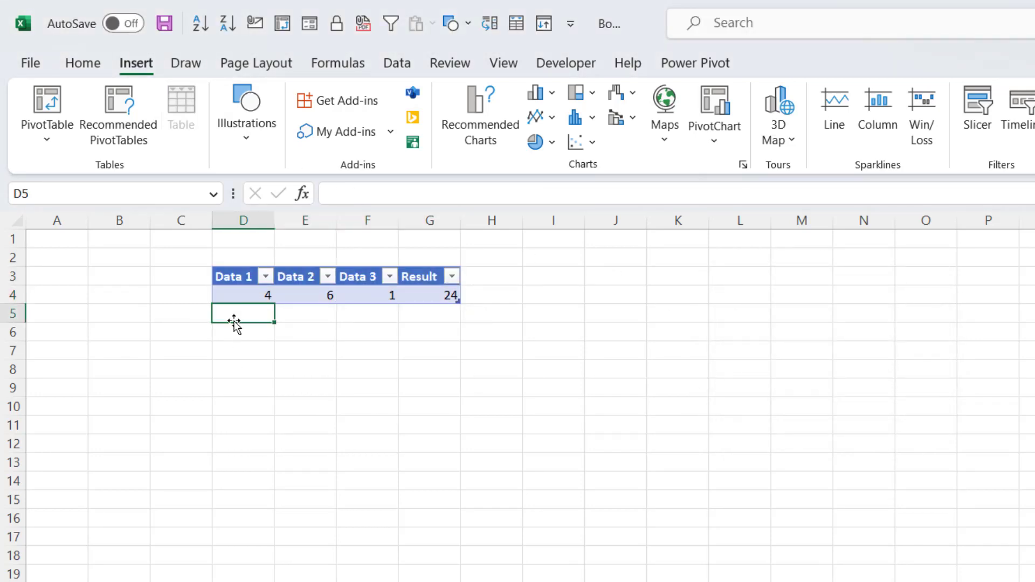
{"action": "type", "text": "3"}
{"action": "key", "text": "Tab"}
{"action": "type", "text": "4"}
{"action": "key", "text": "Tab"}
{"action": "type", "text": "5"}
{"action": "left_click", "coordinate": [359, 368]}
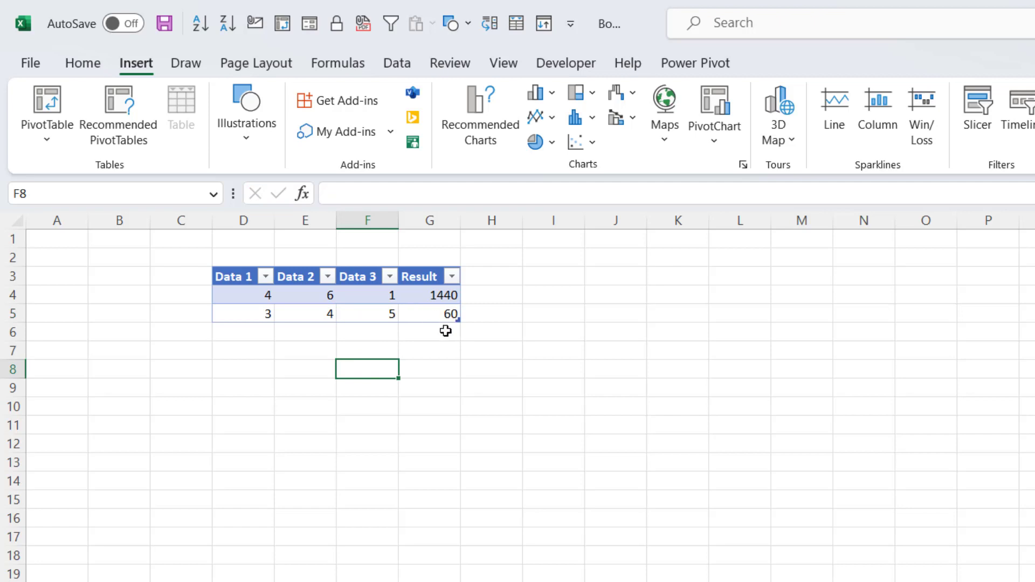
Step: Insert a new table row above row 5 via the cell's context menu
{"action": "right_click", "coordinate": [241, 313]}
{"action": "mouse_move", "coordinate": [322, 445]}
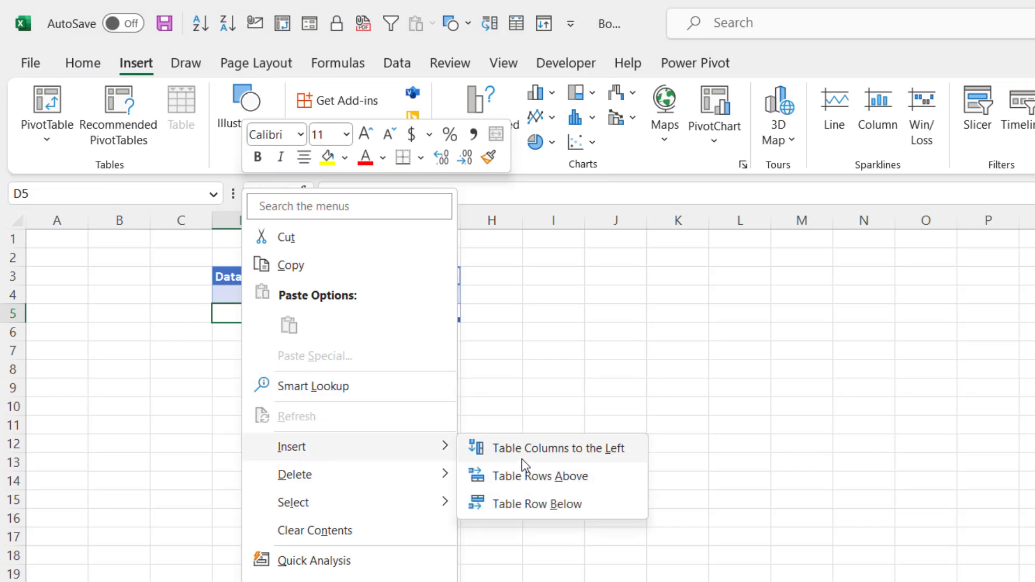
{"action": "left_click", "coordinate": [528, 478]}
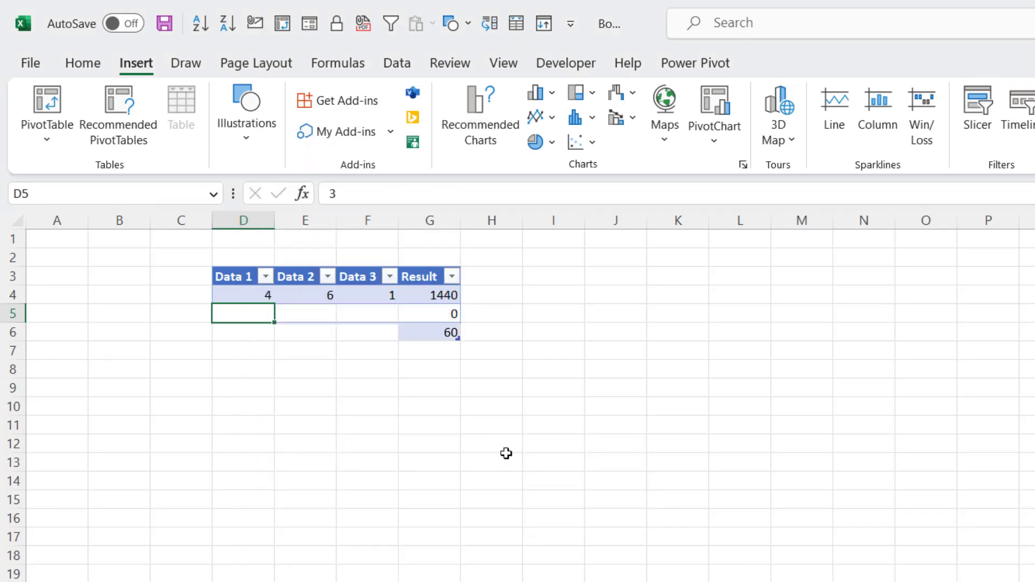
Step: Fill the inserted table row with 5, 3 and 4, giving Result 3600
{"action": "type", "text": "5"}
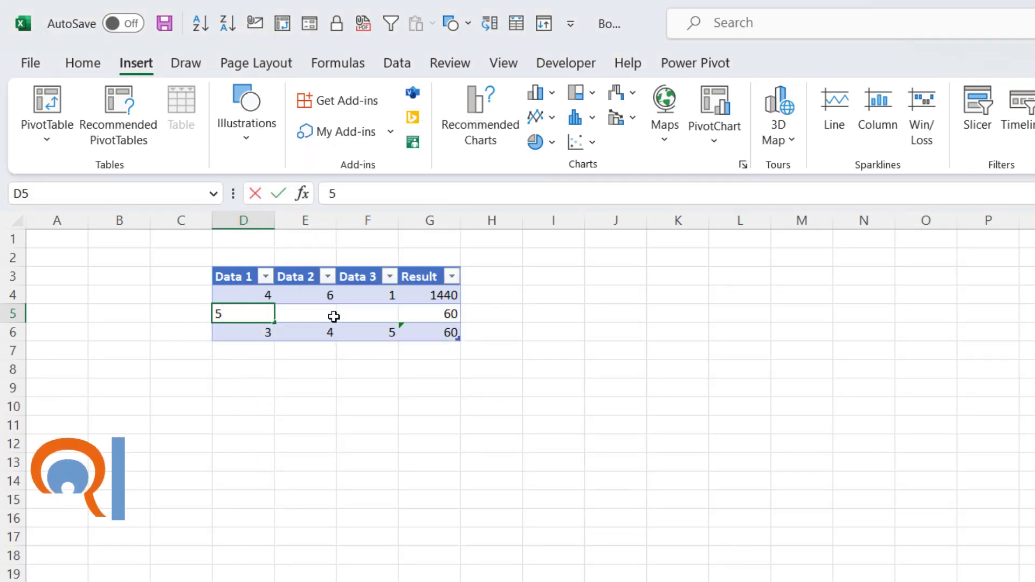
{"action": "key", "text": "Tab"}
{"action": "type", "text": "3"}
{"action": "key", "text": "Tab"}
{"action": "type", "text": "4"}
{"action": "left_click", "coordinate": [338, 386]}
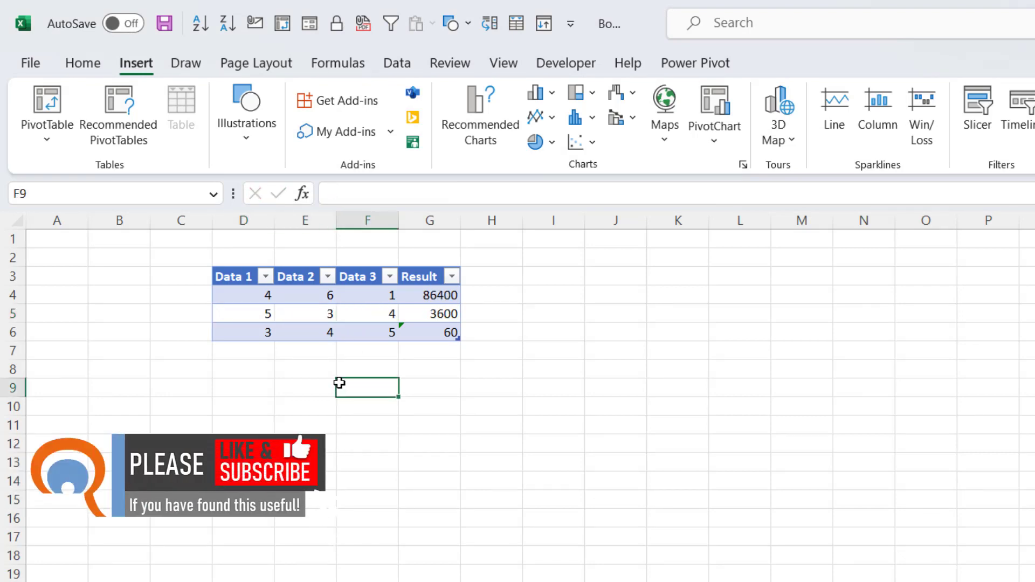